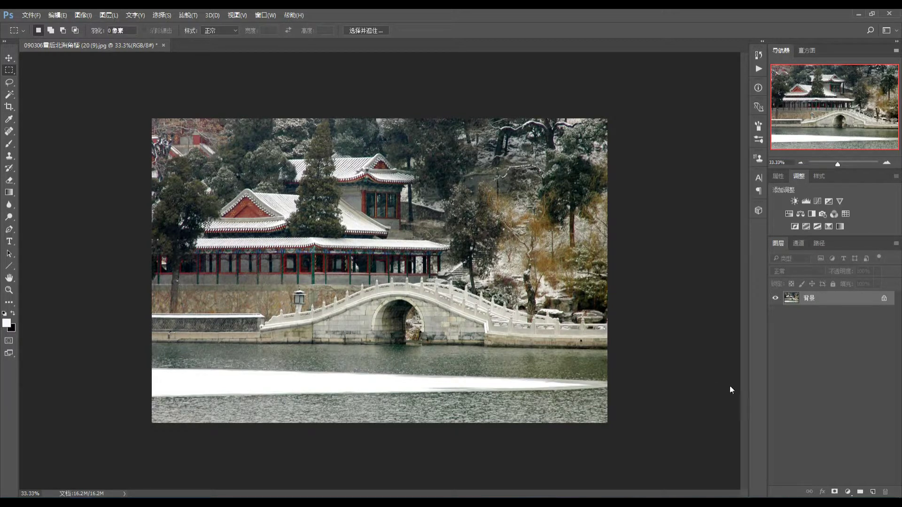
# Step: Create an empty Layer 1 above the palace-and-bridge background photo
pyautogui.click(872, 492)
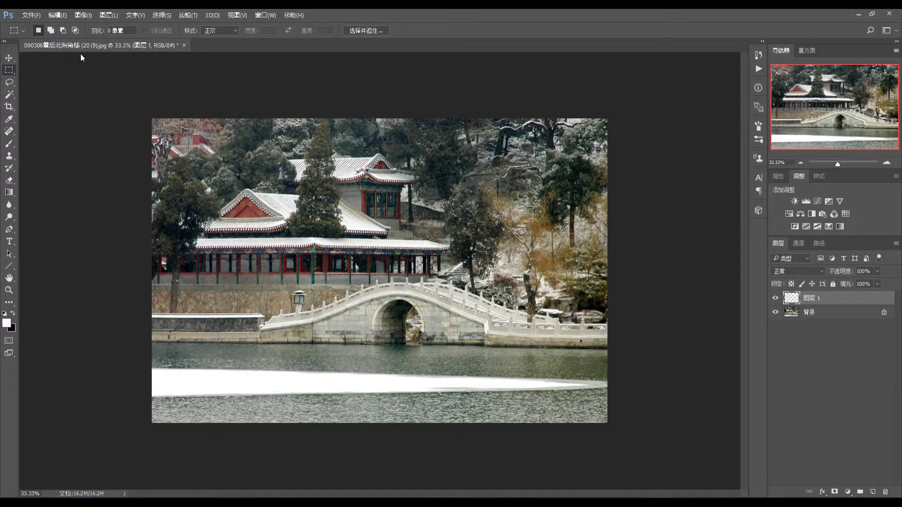
# Step: Fill Layer 1 with Black contents, Normal mode, 100% opacity
pyautogui.click(58, 15)
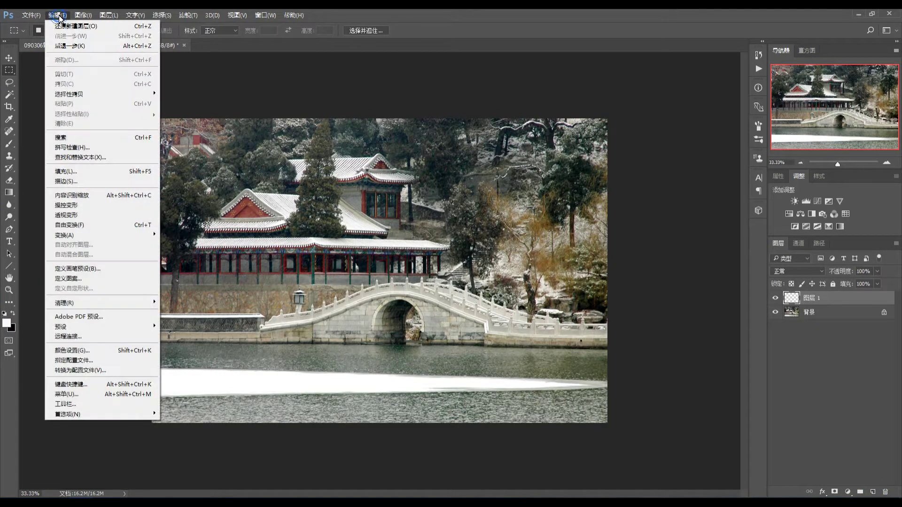
pyautogui.click(85, 171)
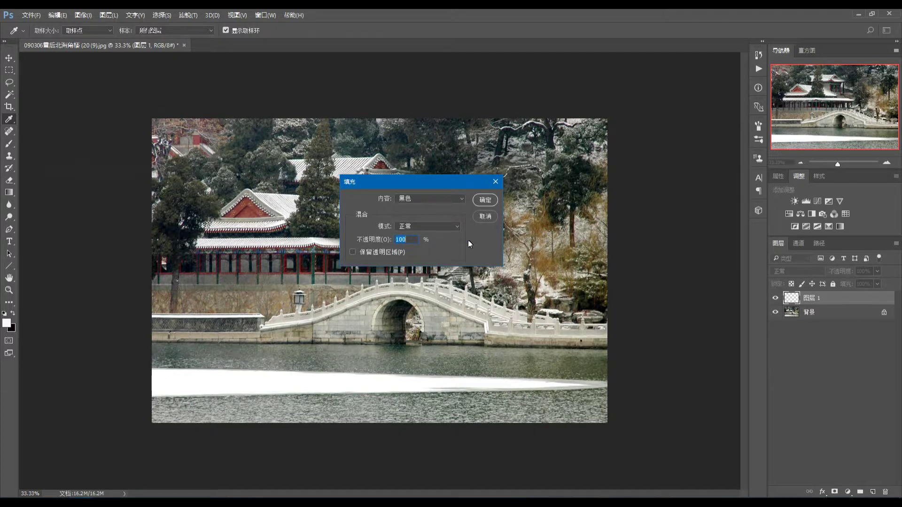
pyautogui.click(484, 201)
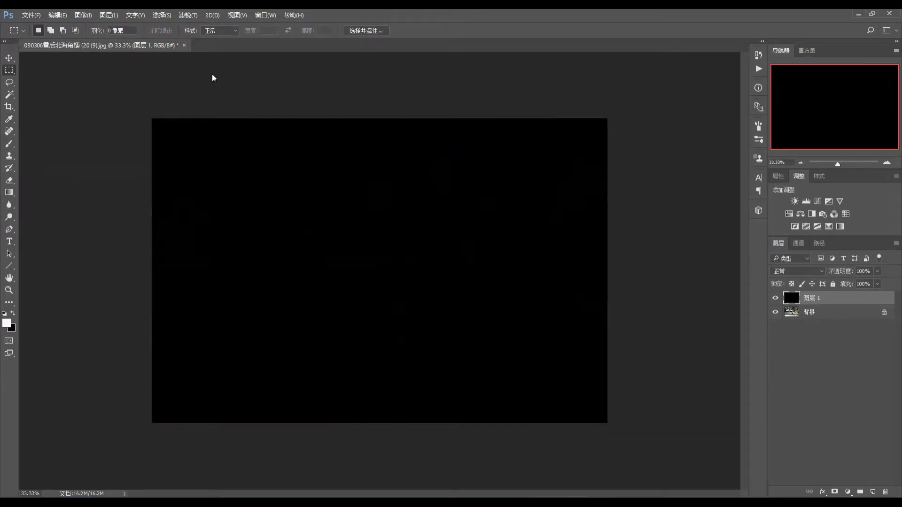
# Step: Apply Add Noise to the black layer: 40% amount, Gaussian, Monochromatic
pyautogui.click(189, 15)
pyautogui.moveTo(211, 207)
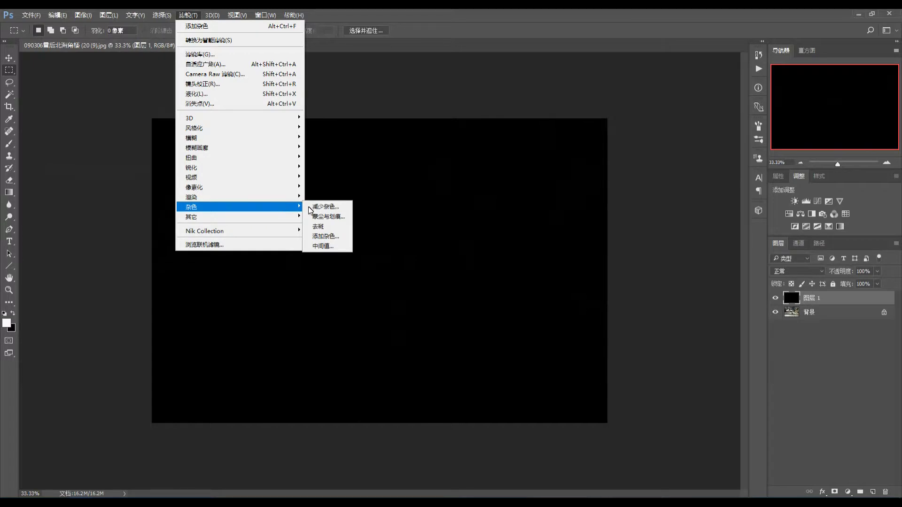
pyautogui.click(325, 237)
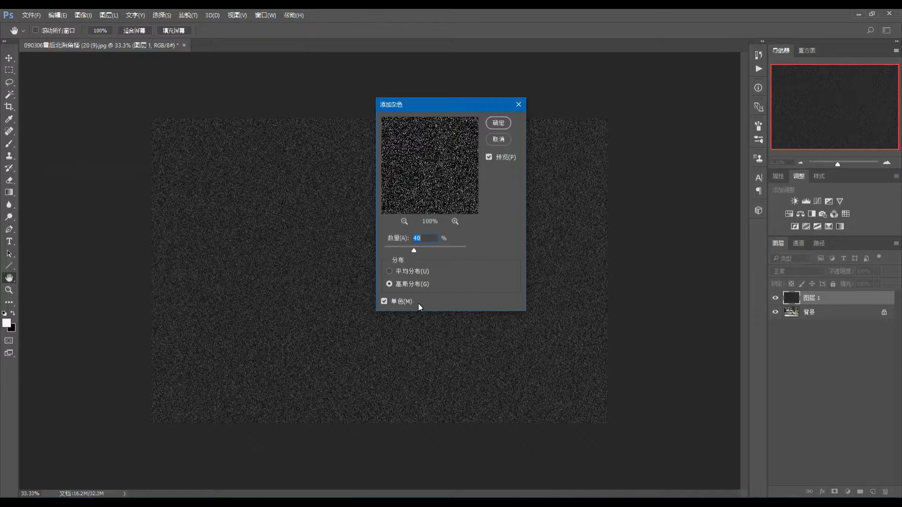
pyautogui.click(500, 125)
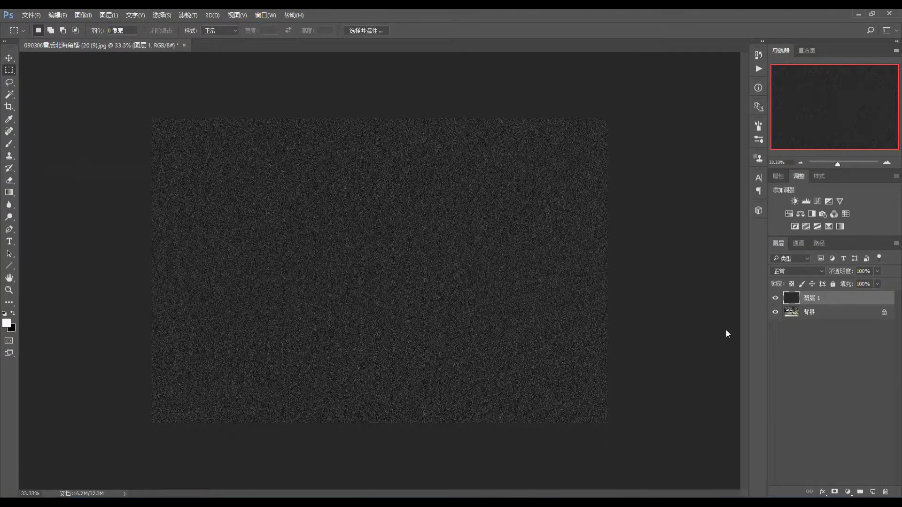
# Step: Change Layer 1's blend mode to Screen (滤色)
pyautogui.click(821, 270)
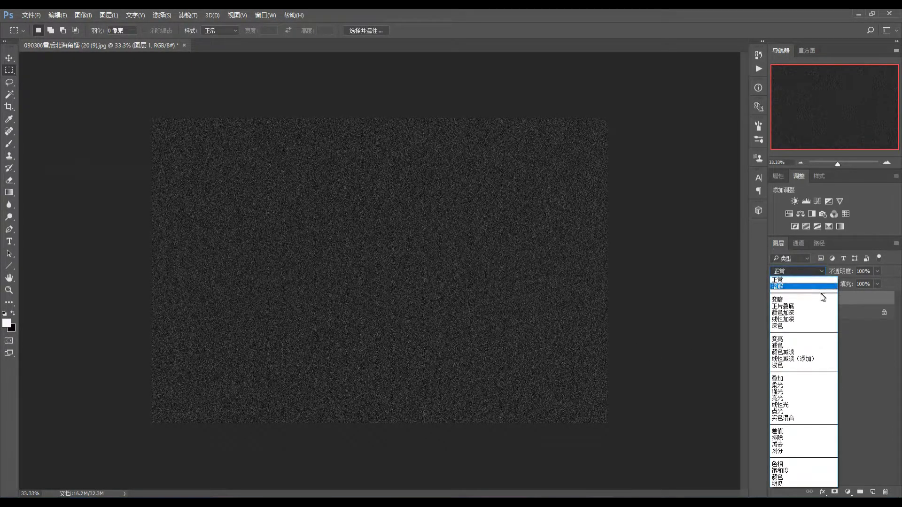
pyautogui.click(815, 345)
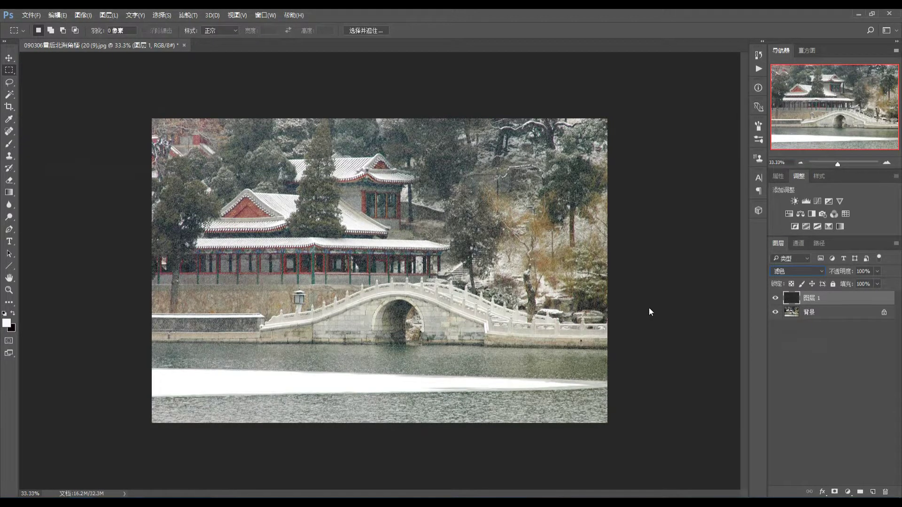
# Step: Apply the Pixelate > Crystallize filter to the noise layer to form snowflakes
pyautogui.click(187, 15)
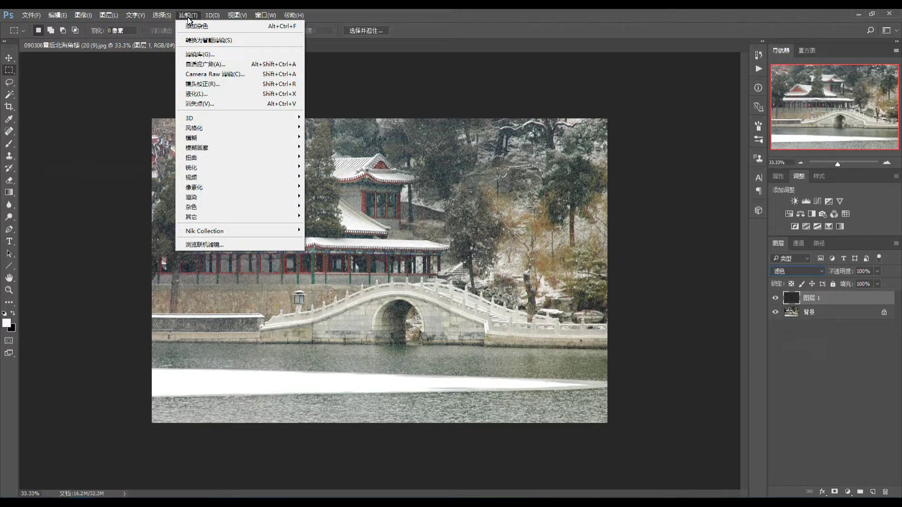
pyautogui.click(412, 85)
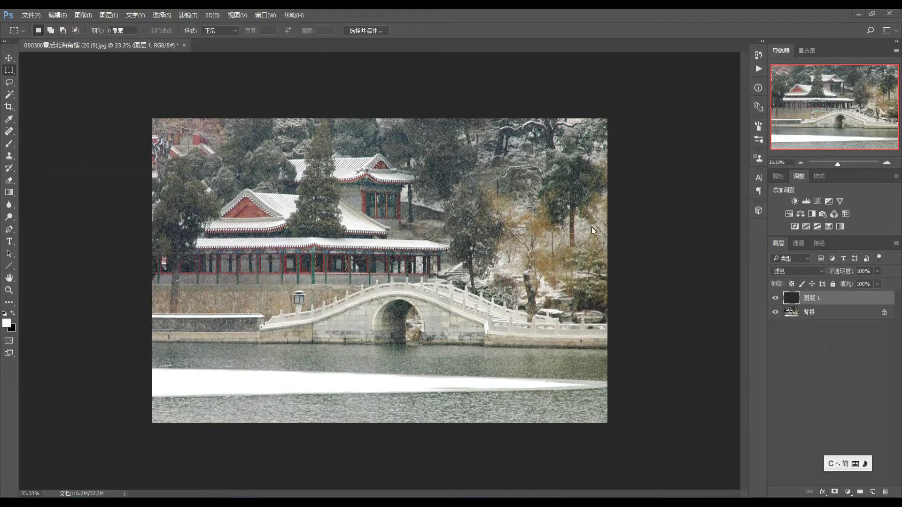
pyautogui.click(186, 15)
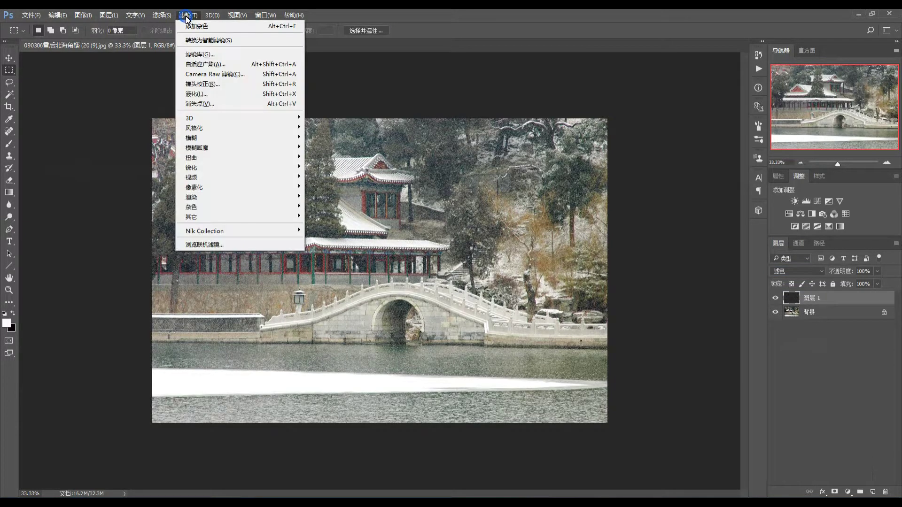
pyautogui.moveTo(194, 187)
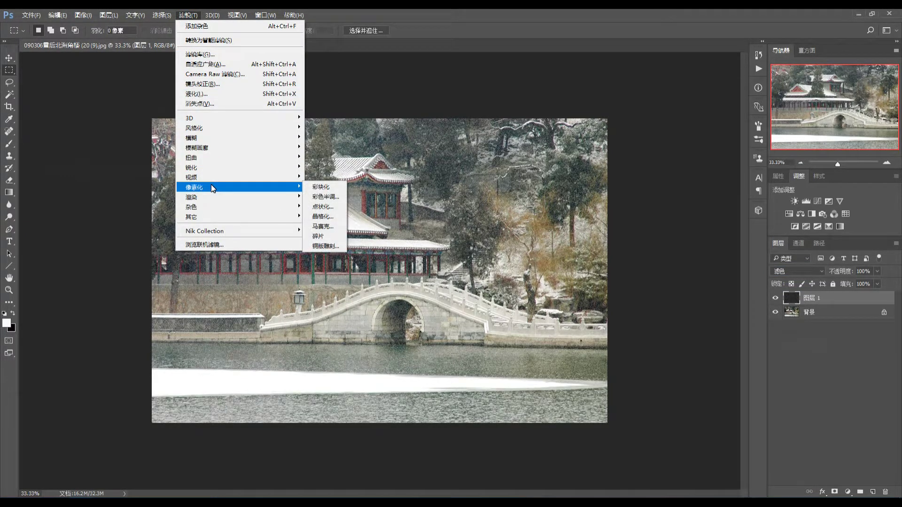
pyautogui.click(328, 216)
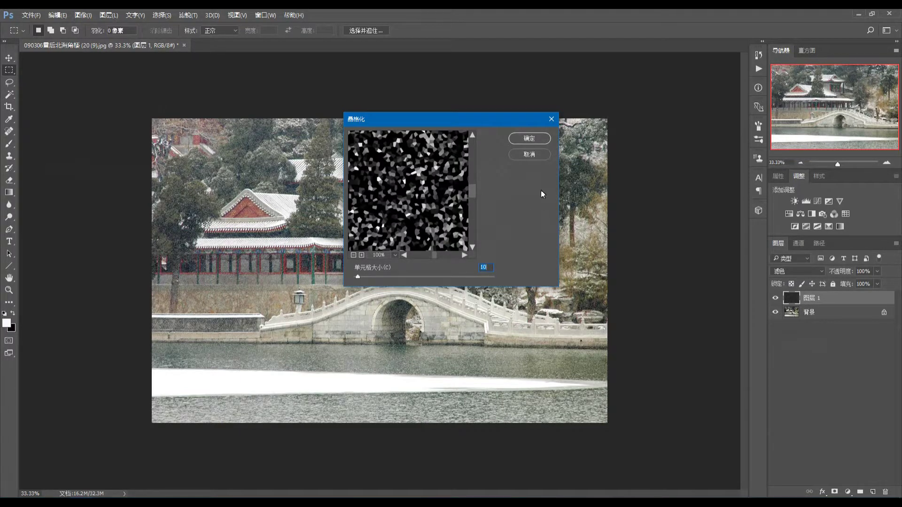
pyautogui.click(534, 139)
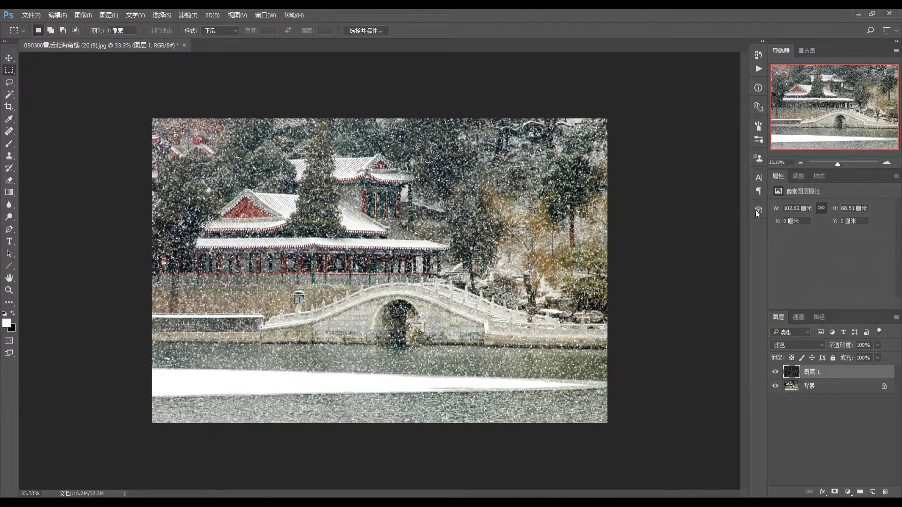
# Step: Add a Levels adjustment clipped to Layer 1 with input black point at 77
pyautogui.click(802, 179)
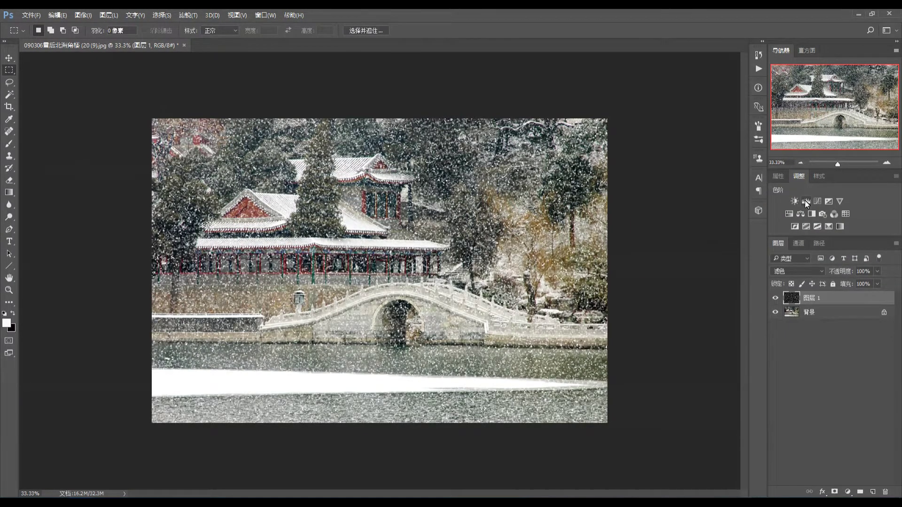
pyautogui.click(805, 201)
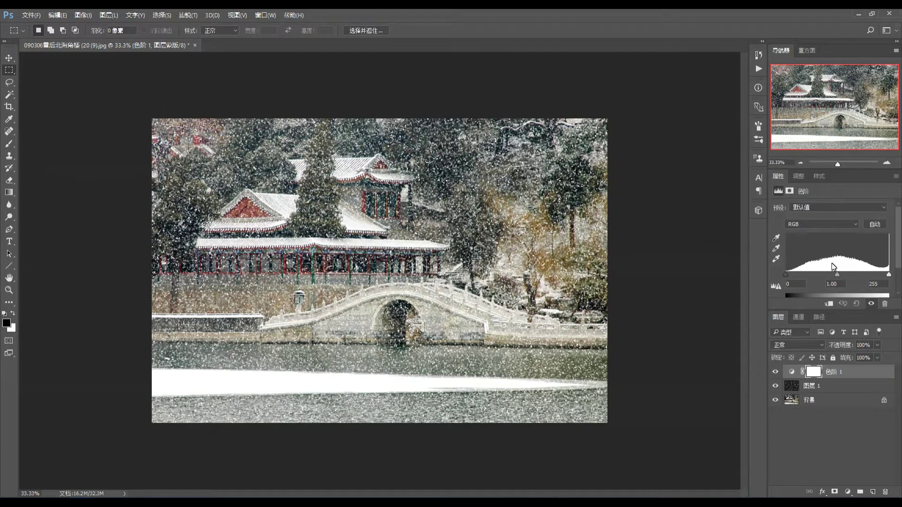
pyautogui.click(827, 305)
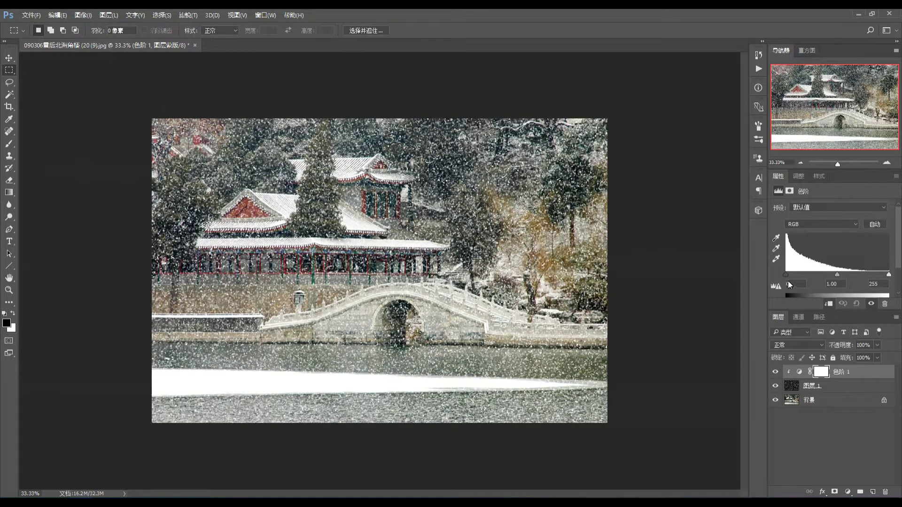
pyautogui.moveTo(785, 275)
pyautogui.mouseDown()
pyautogui.moveTo(813, 275)
pyautogui.moveTo(805, 275)
pyautogui.mouseUp()
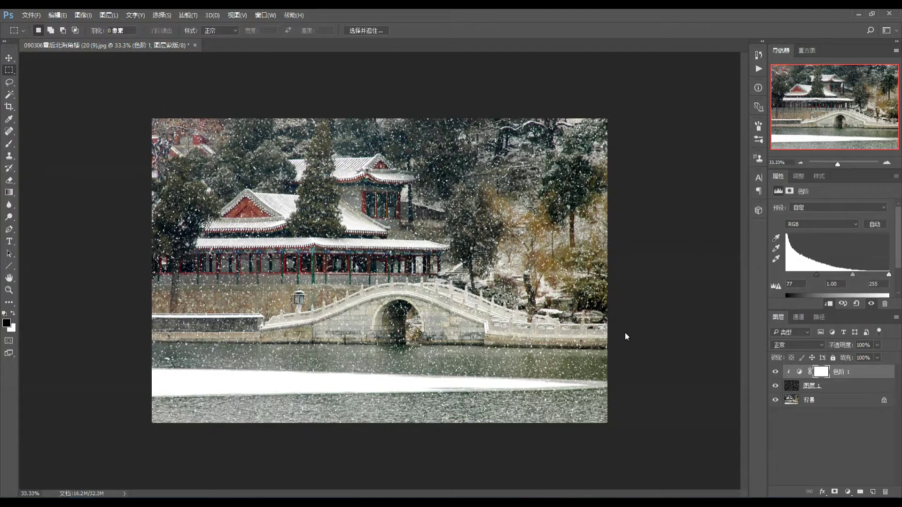
# Step: Reduce Layer 1's opacity to about 78%
pyautogui.click(835, 387)
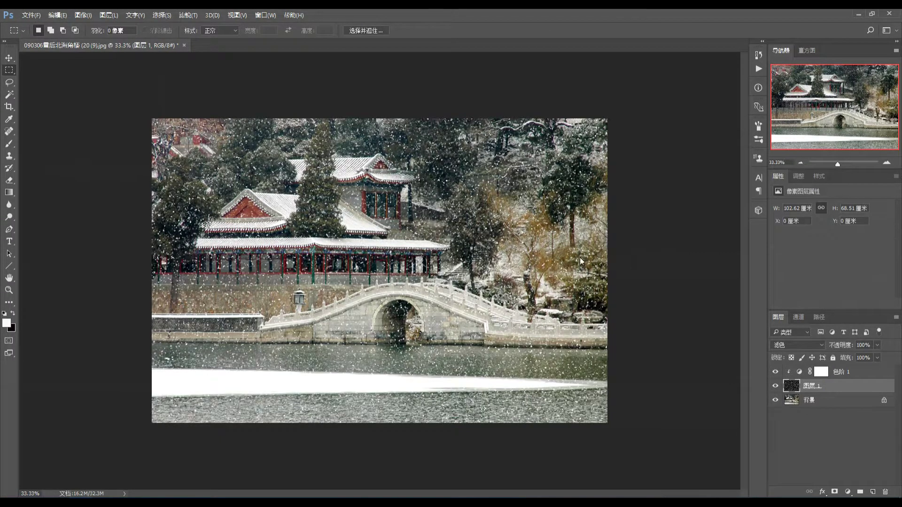
pyautogui.click(877, 345)
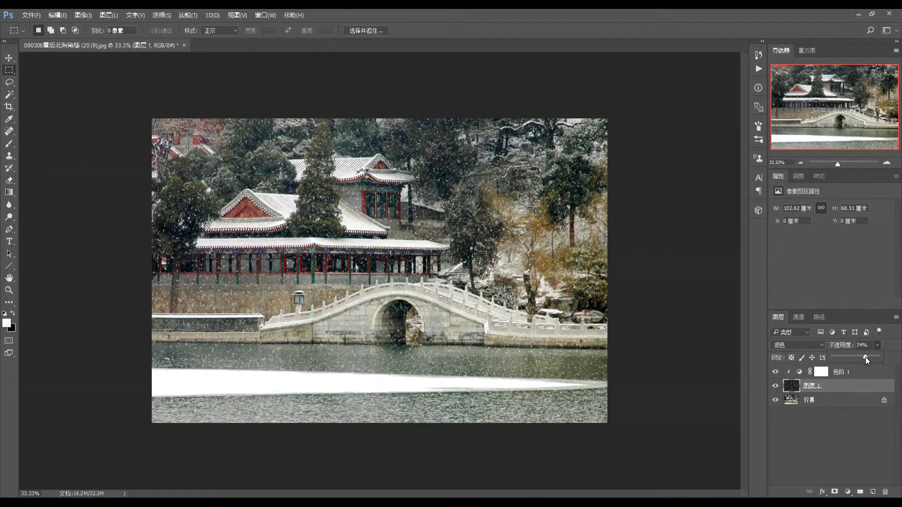
pyautogui.moveTo(870, 356); pyautogui.dragTo(871, 358)
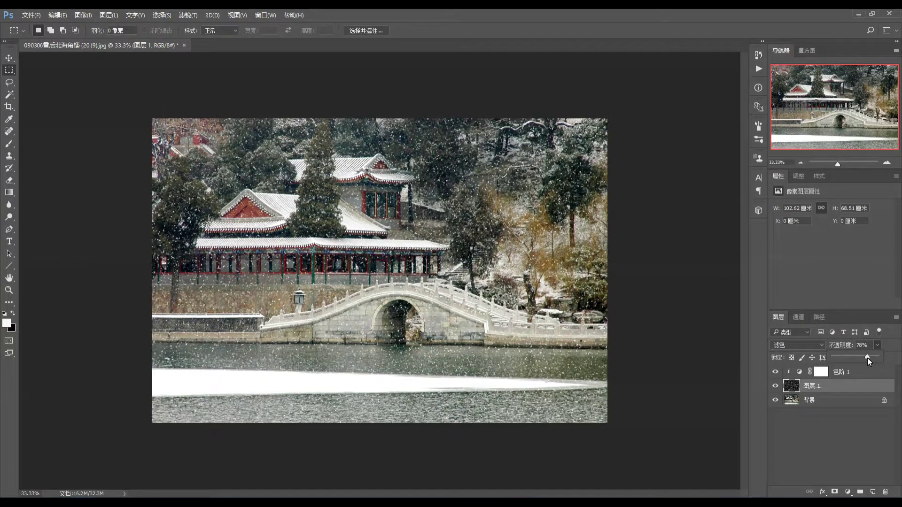